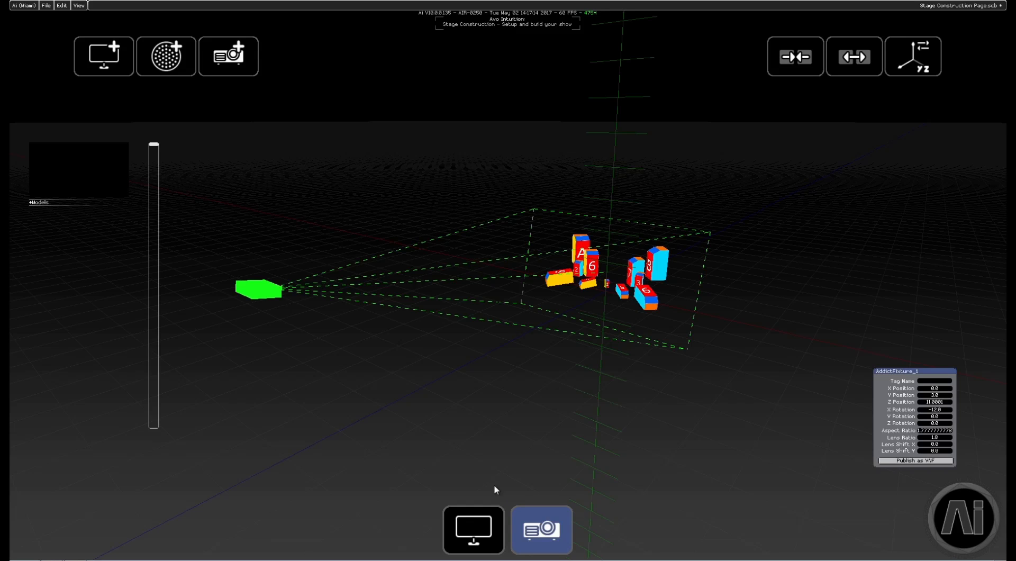
Select the screen fixture, then the projector on the virtual stage, and open the output mapping page.
click(466, 534)
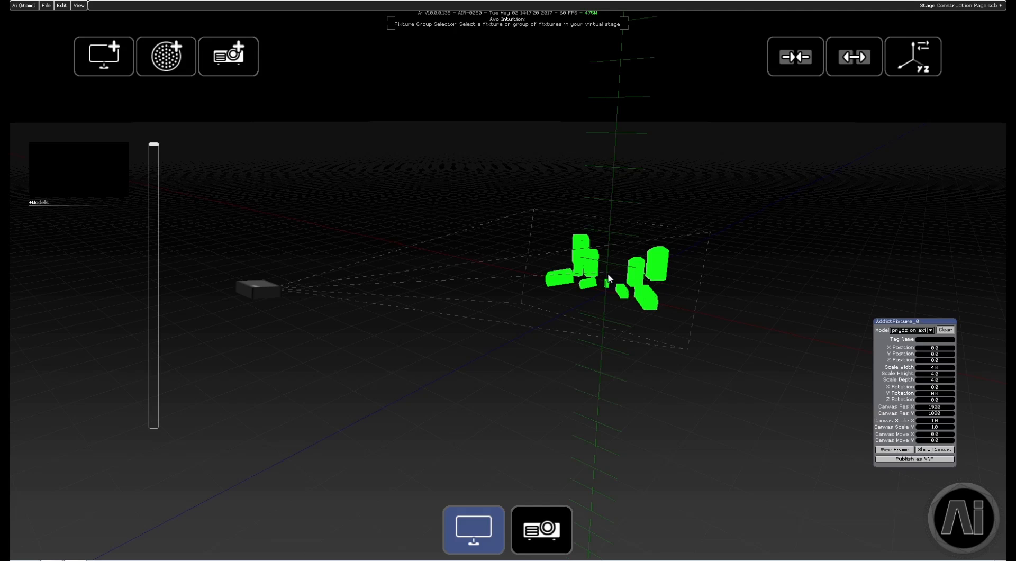
click(545, 531)
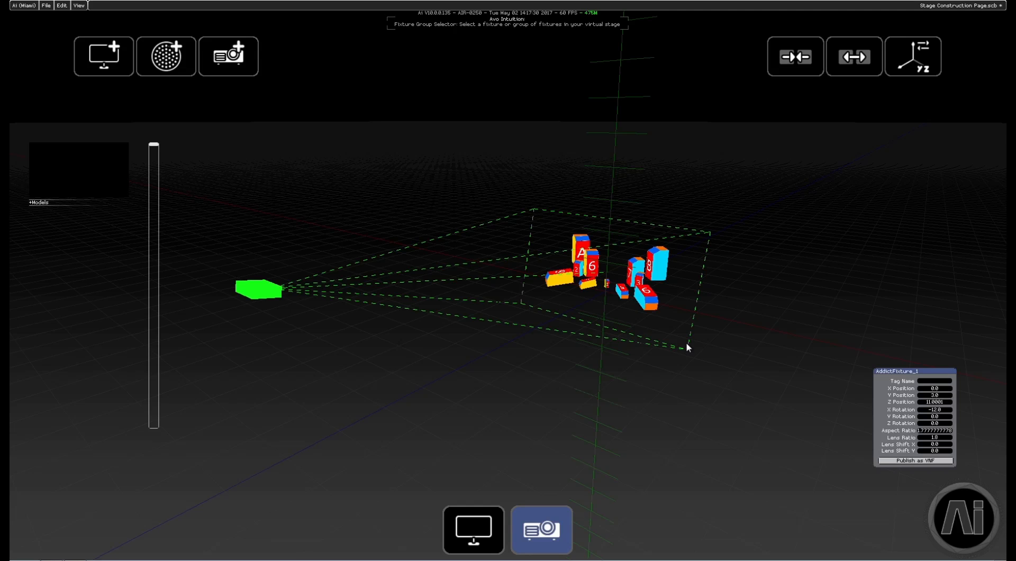
click(953, 516)
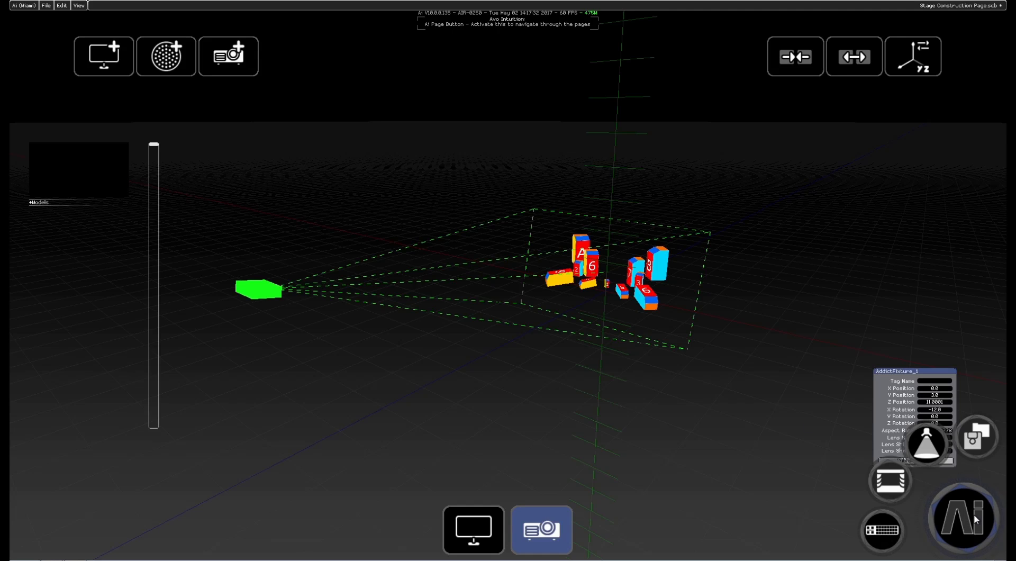
click(868, 538)
click(824, 480)
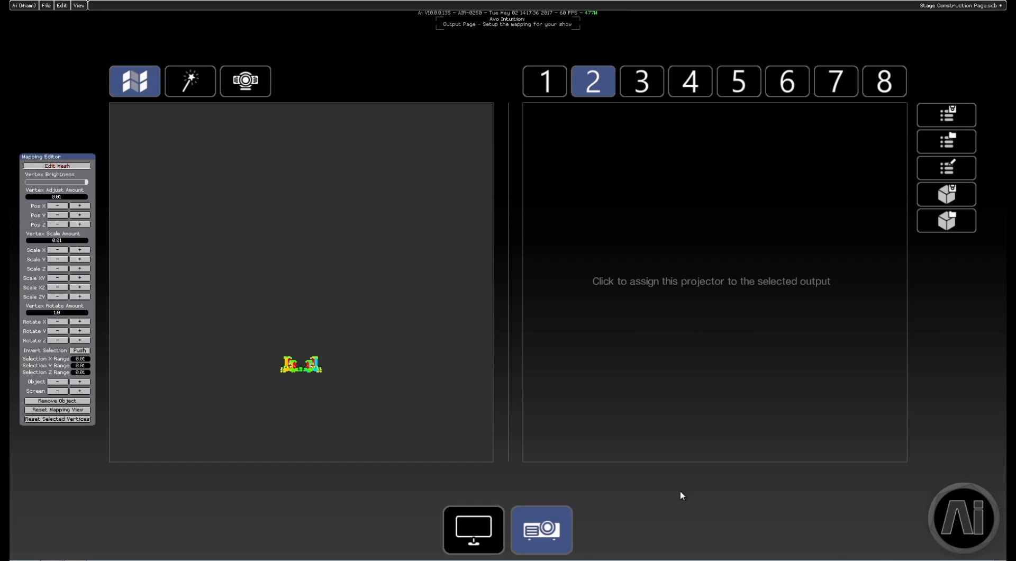
Turn off mesh editing in the Mapping Editor and assign the projector to output 2.
scroll(316, 387, up, 2)
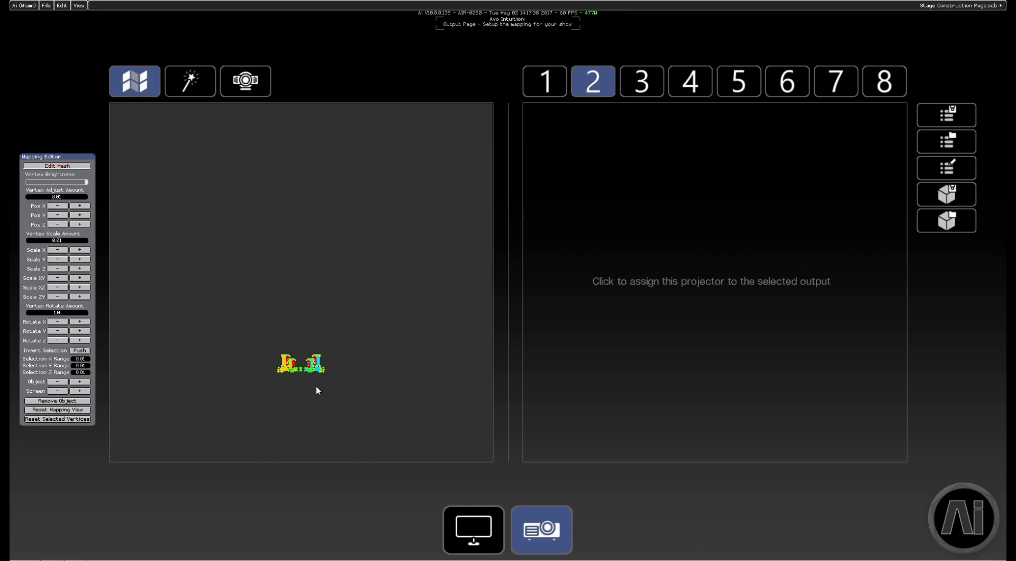
scroll(311, 388, up, 2)
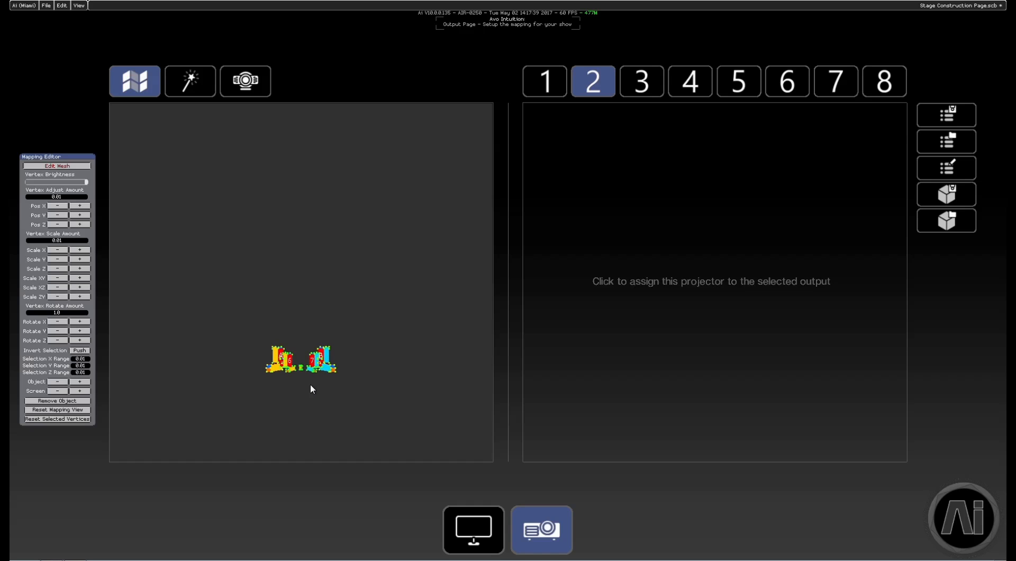
click(63, 166)
scroll(316, 355, up, 3)
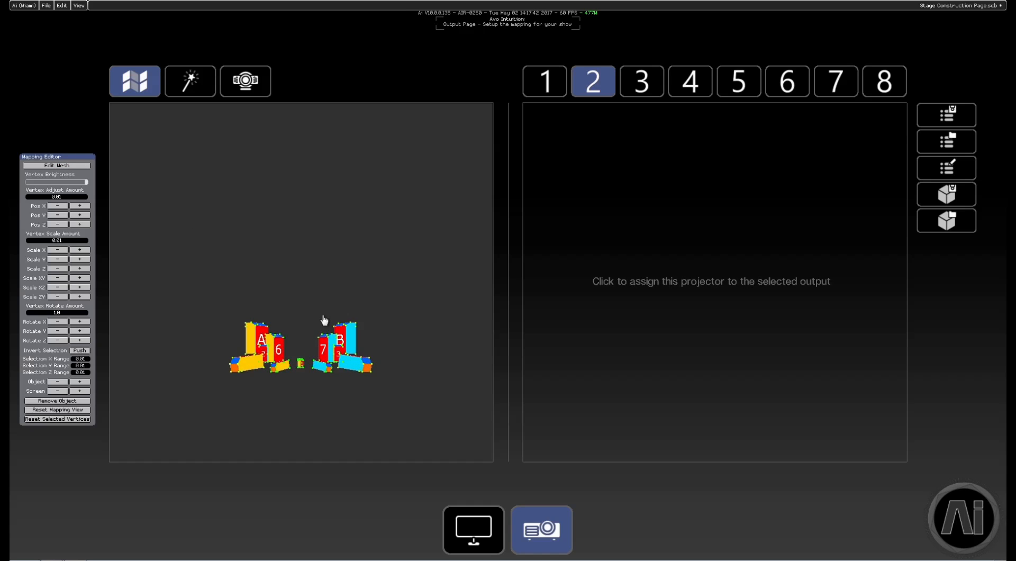
drag(304, 292, 302, 236)
scroll(306, 289, up, 2)
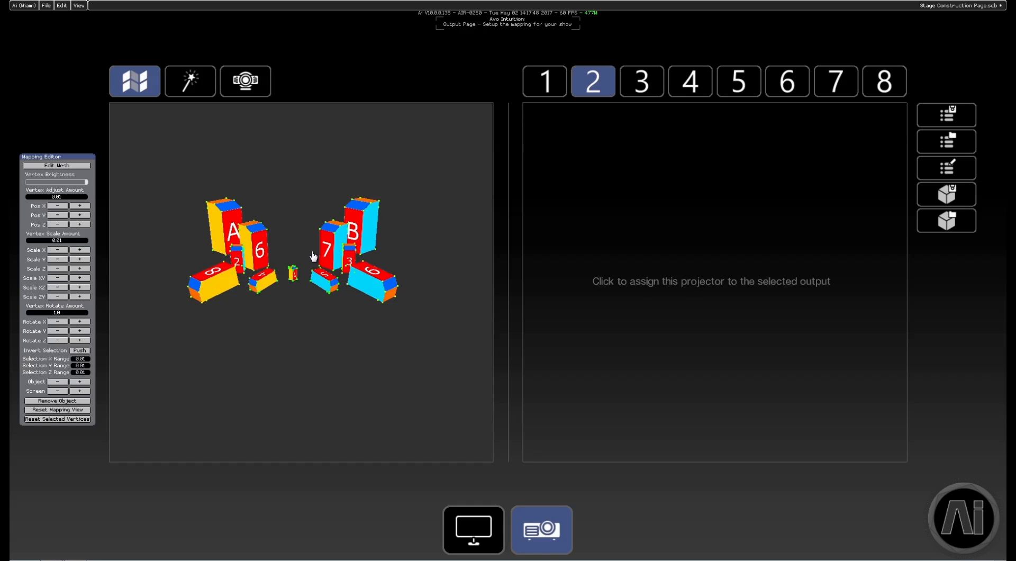
middle_drag(327, 257, 345, 287)
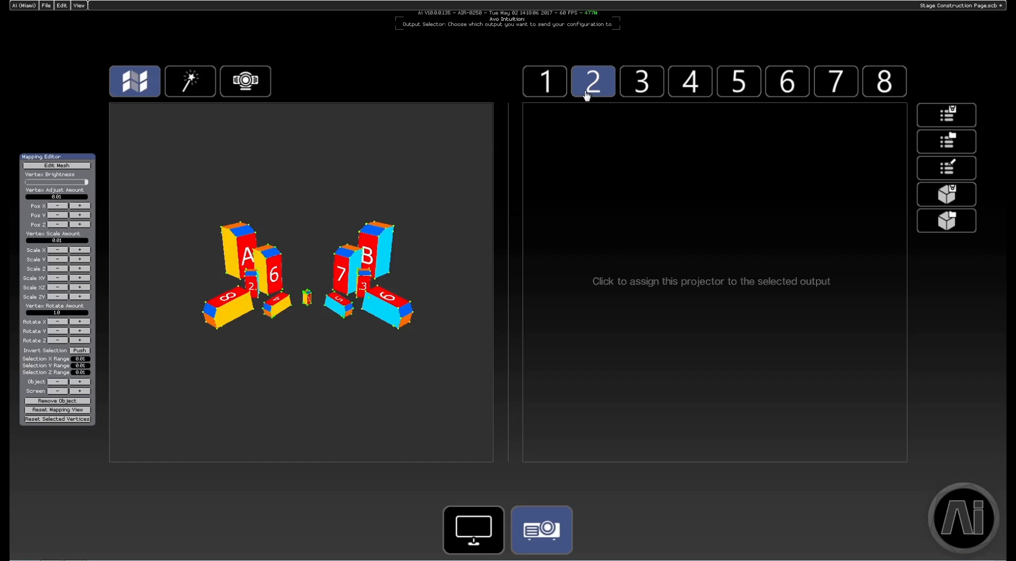
click(693, 289)
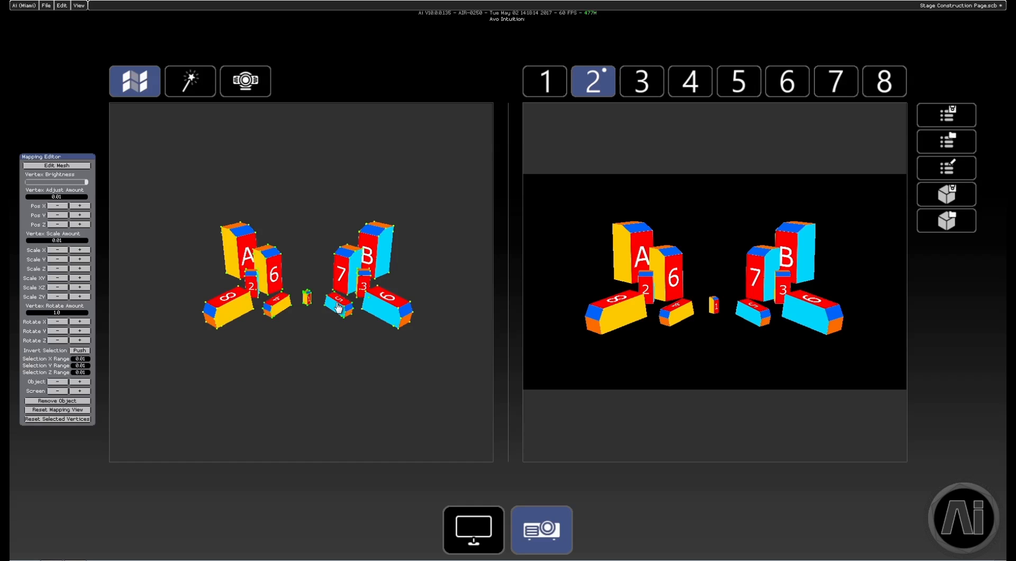
Widen the output preview pane and bring block 1 up close in the mapping view.
middle_drag(346, 232, 418, 265)
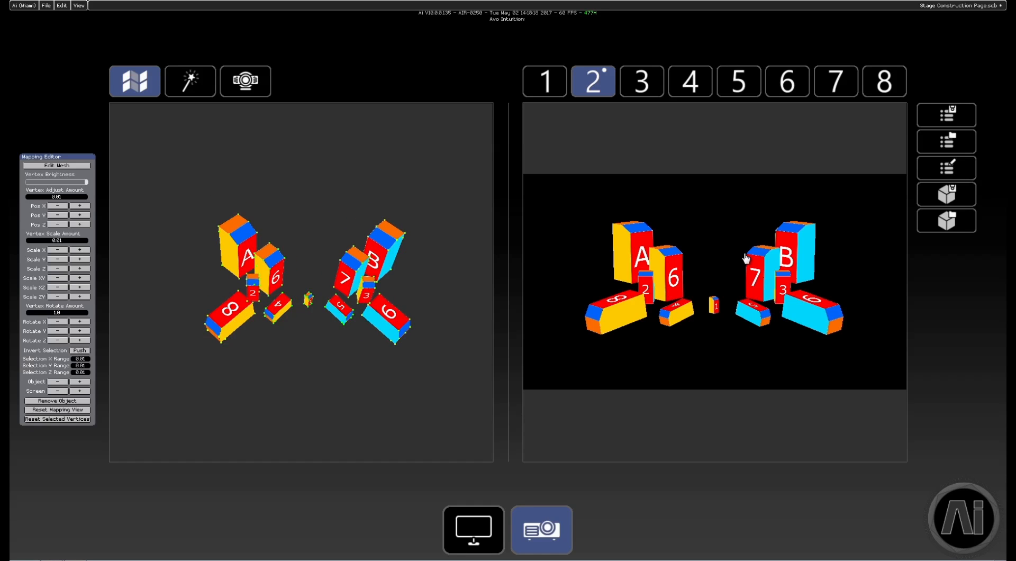
drag(516, 275, 458, 266)
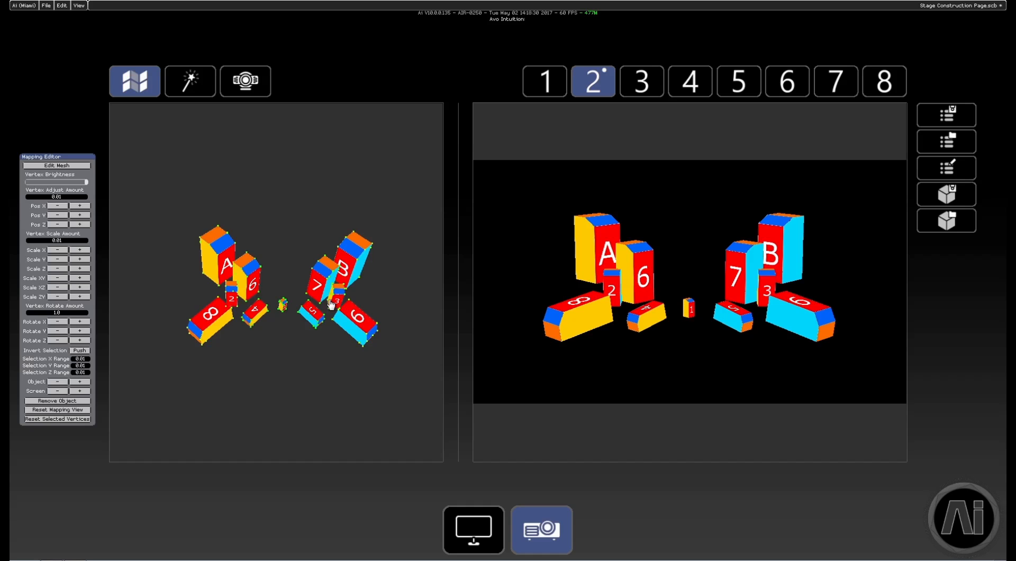
scroll(293, 319, up, 5)
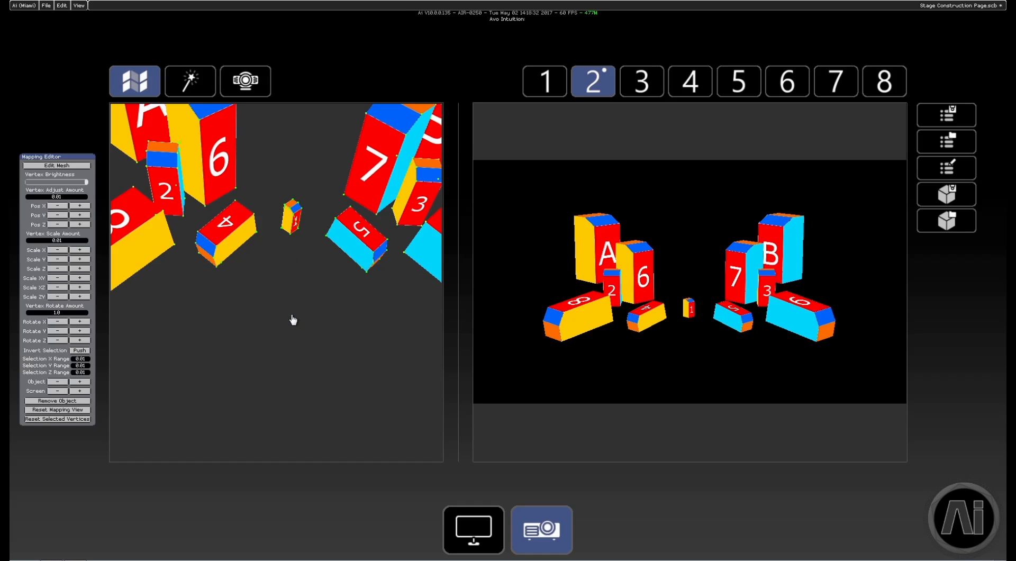
middle_drag(308, 224, 311, 302)
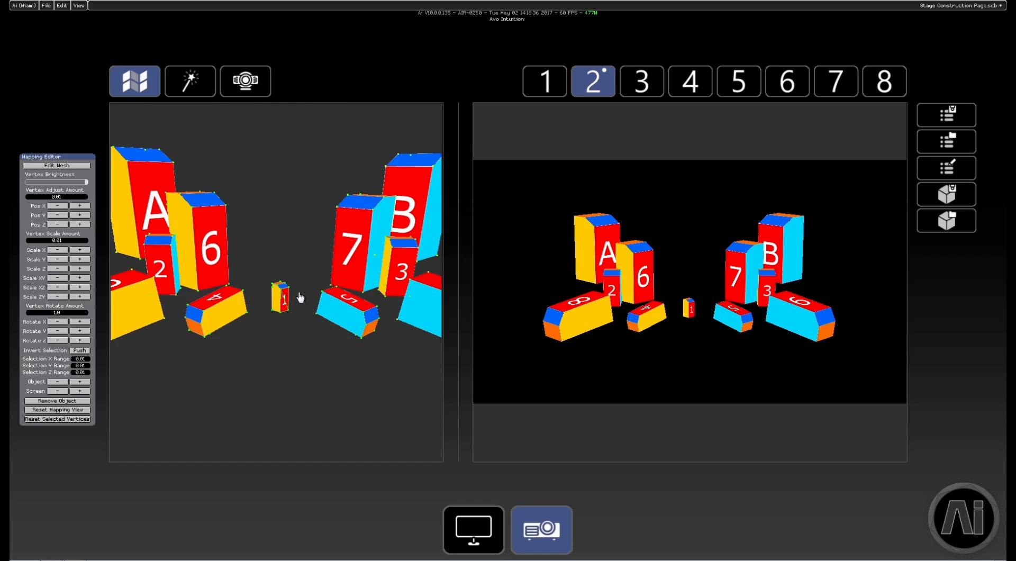
scroll(307, 307, up, 5)
middle_drag(314, 230, 316, 252)
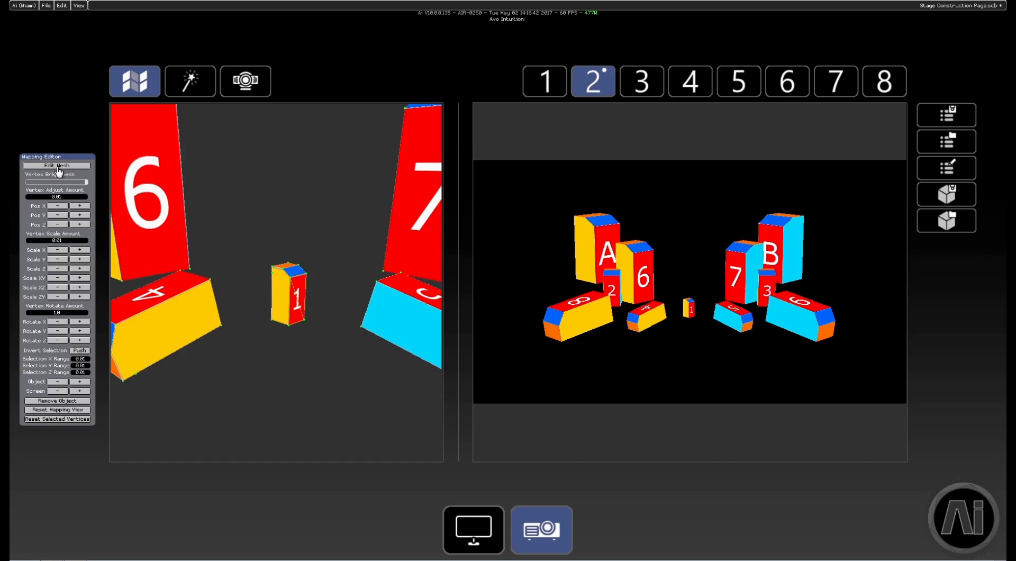
Turn on mesh editing, select all vertices of block 1 and shift them up and down along Y in 0.01 increments.
click(63, 166)
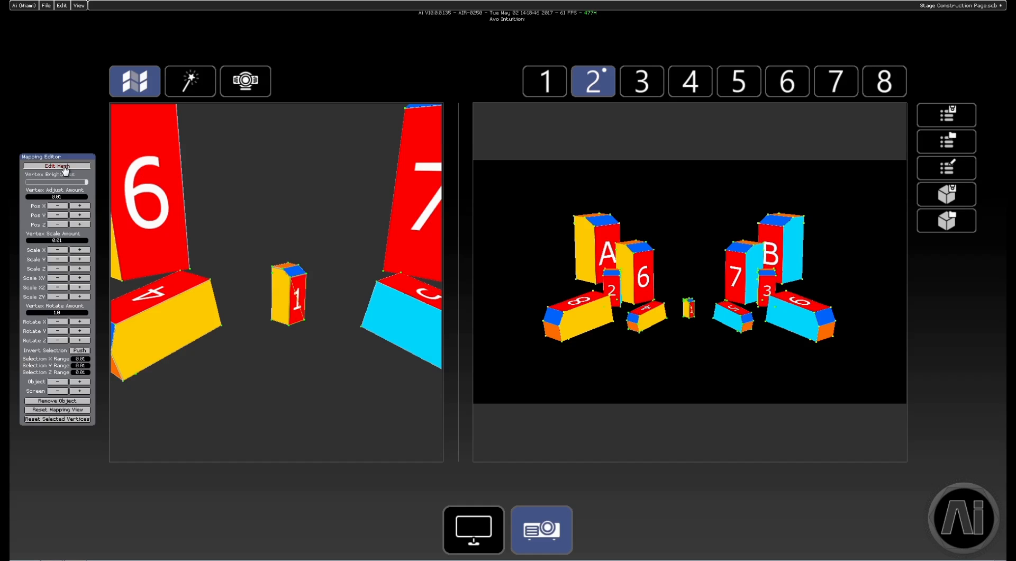
drag(240, 240, 329, 365)
click(81, 215)
click(60, 215)
click(61, 216)
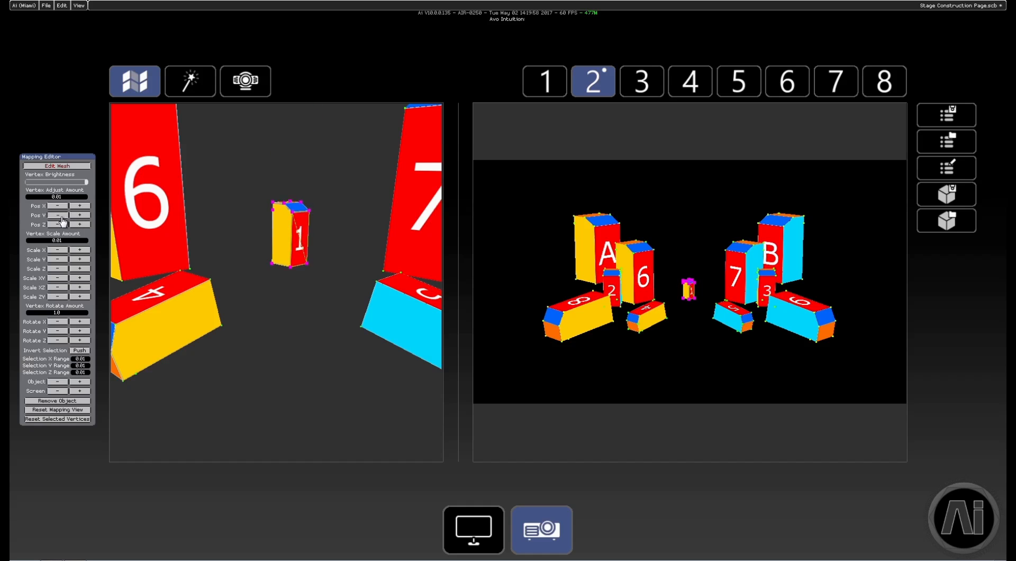
click(61, 215)
click(61, 215)
click(80, 215)
click(80, 215)
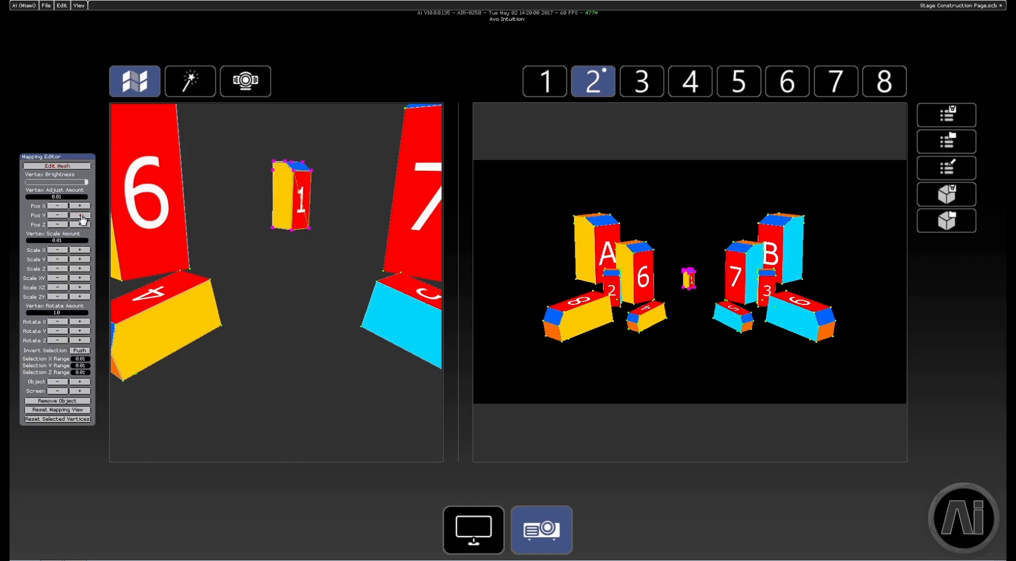
click(80, 215)
click(81, 215)
click(61, 215)
click(61, 215)
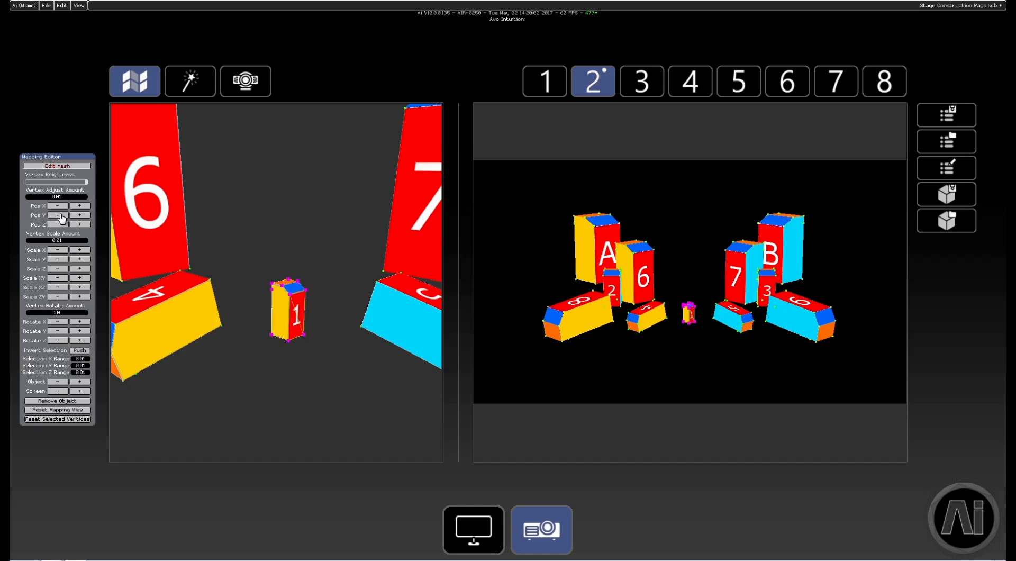
click(61, 216)
click(81, 216)
click(82, 216)
click(82, 217)
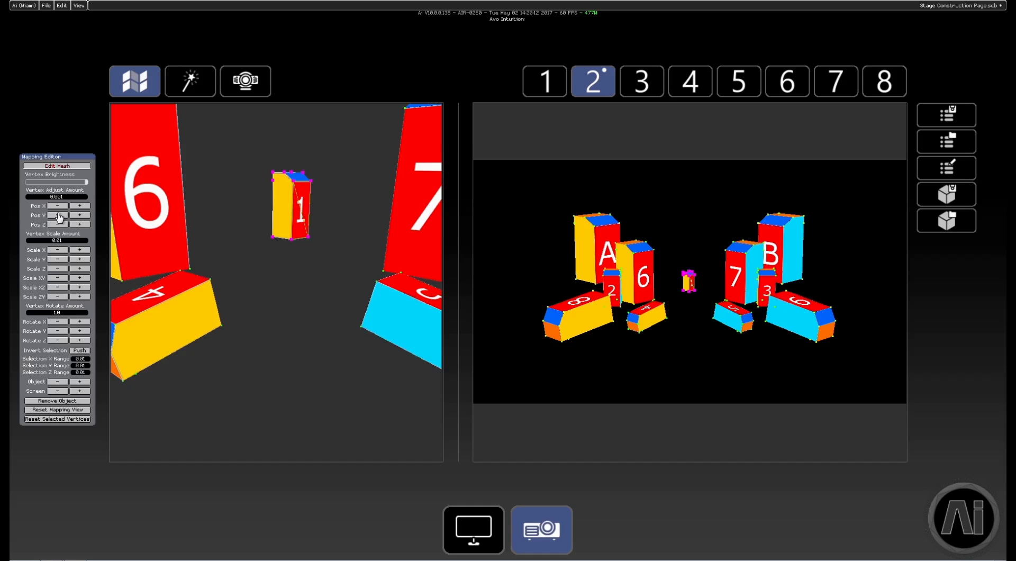
Nudge block 1 along Y with vertex adjust amounts of 0.001 and 0.0001, leaving the amount at 0.001.
click(60, 215)
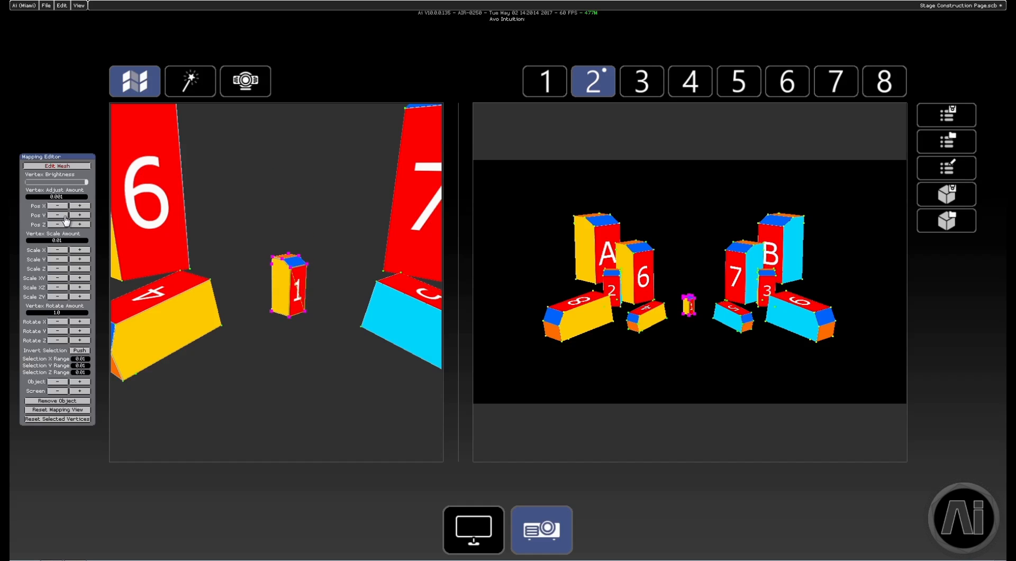
click(79, 216)
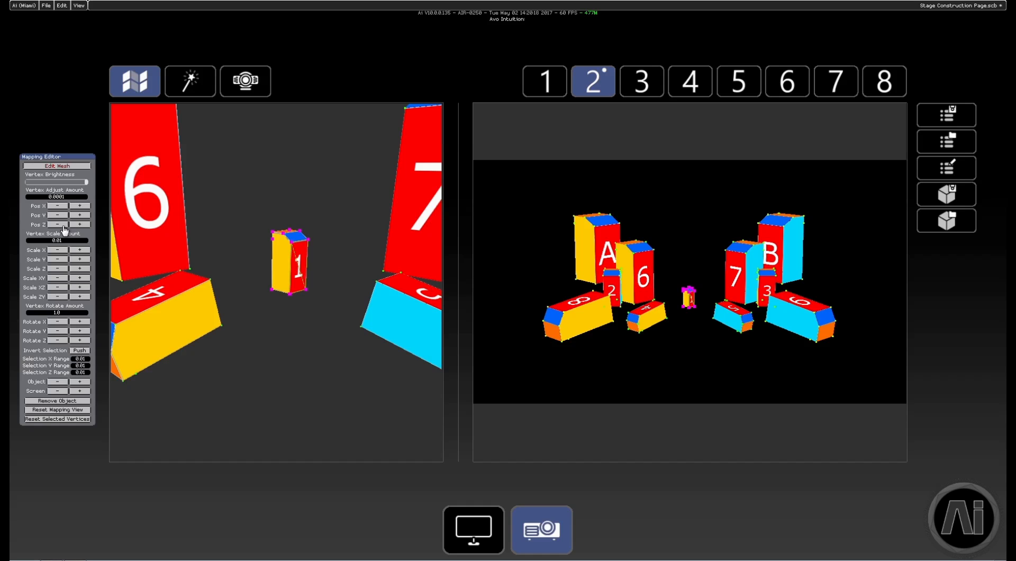
click(59, 215)
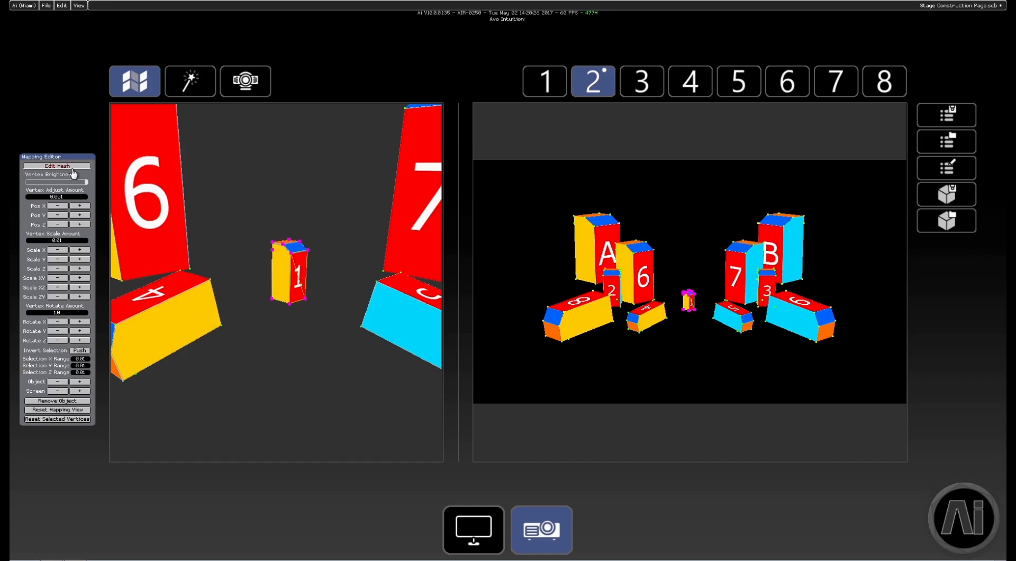
Stretch block 1 upward by raising only its upper vertices along Y, and shift those vertices back and forth along X.
drag(255, 216, 328, 281)
drag(80, 216, 79, 216)
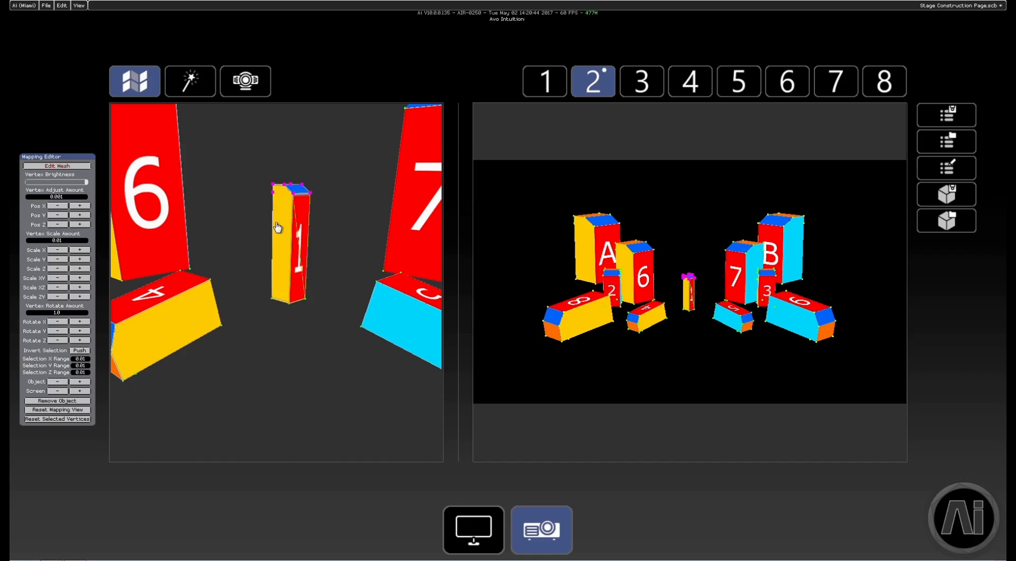
click(79, 205)
click(79, 206)
click(80, 206)
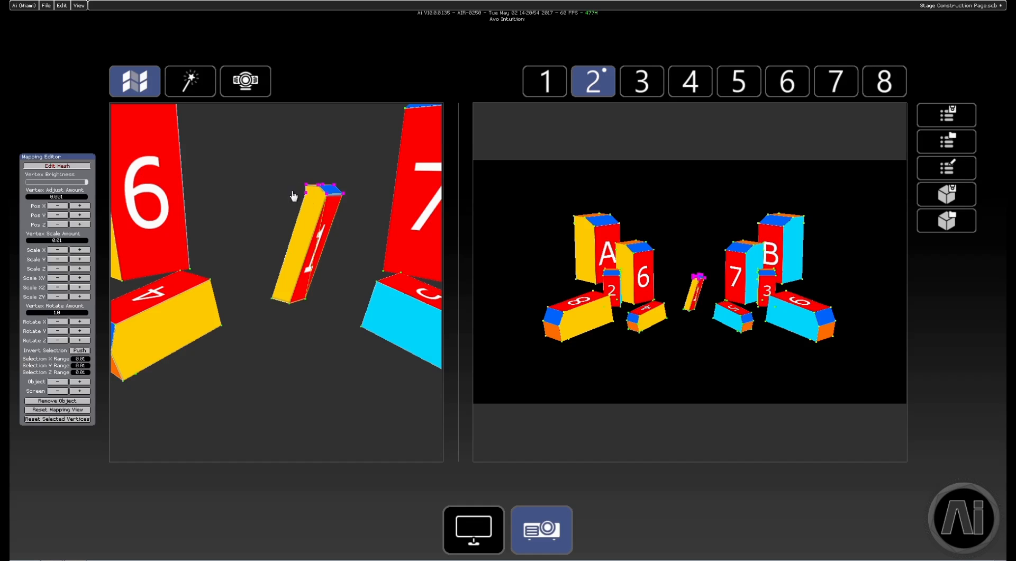
click(58, 206)
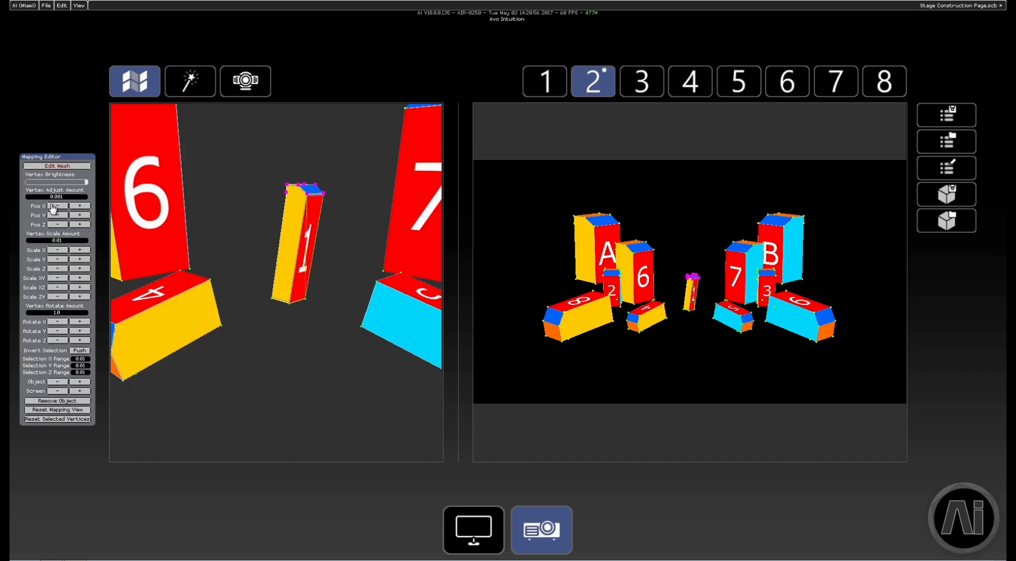
Select all vertices of block 1 and rotate them about the X and Y axes with a rotate amount of 1.0.
drag(248, 154, 337, 336)
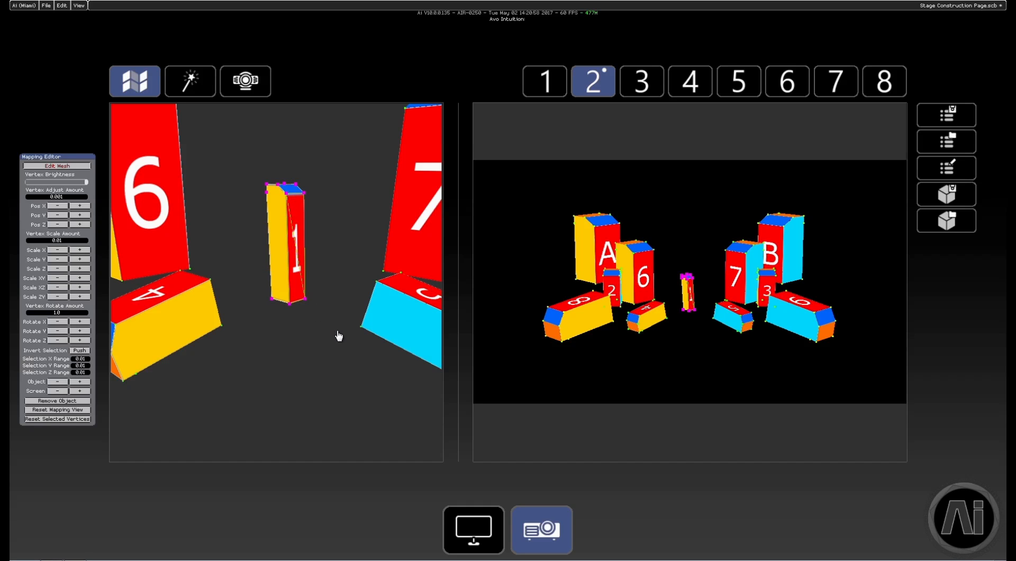
click(58, 322)
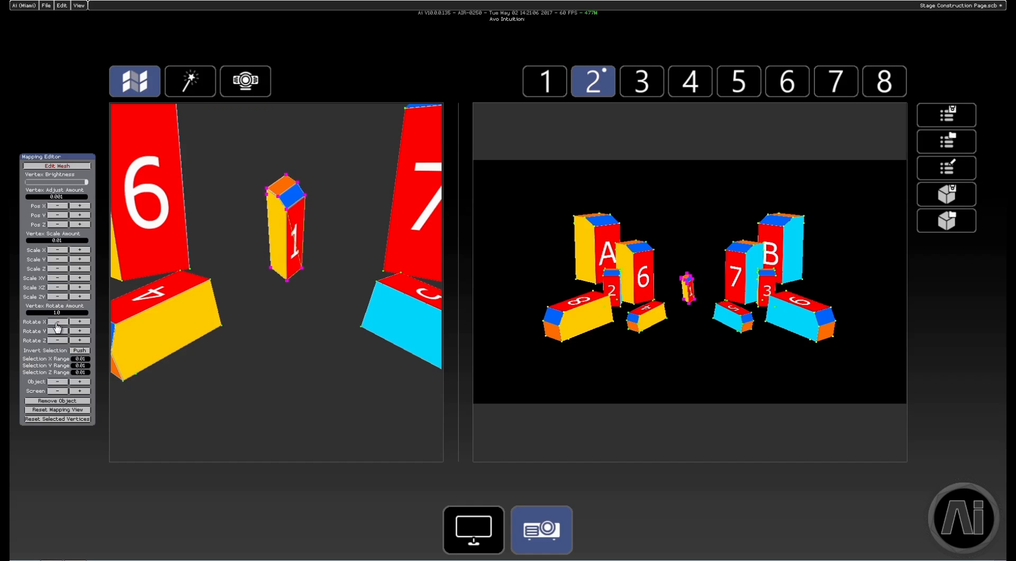
click(81, 331)
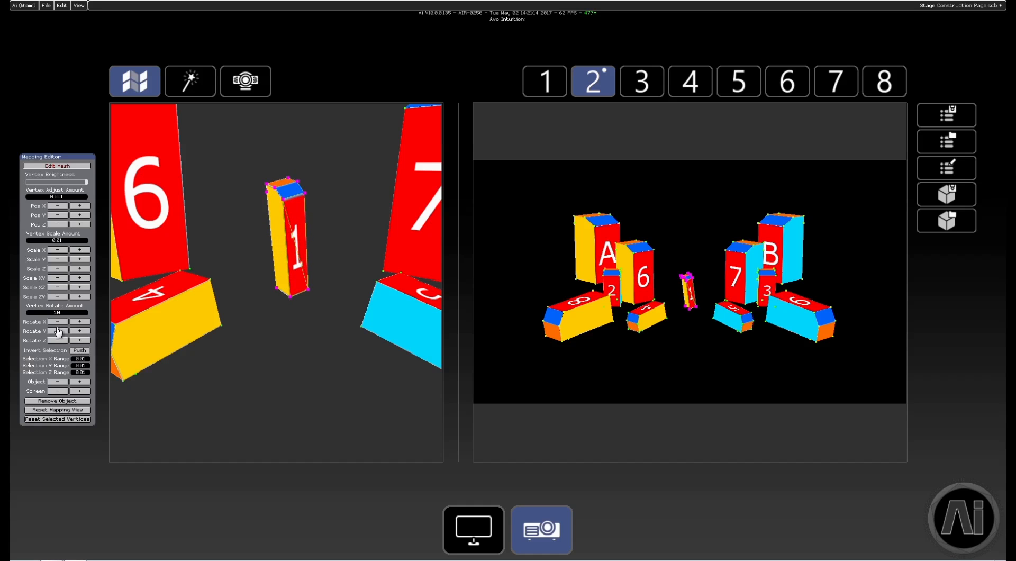
Widen block A by selecting its outer left vertices and moving them in the negative X direction.
scroll(350, 266, down, 5)
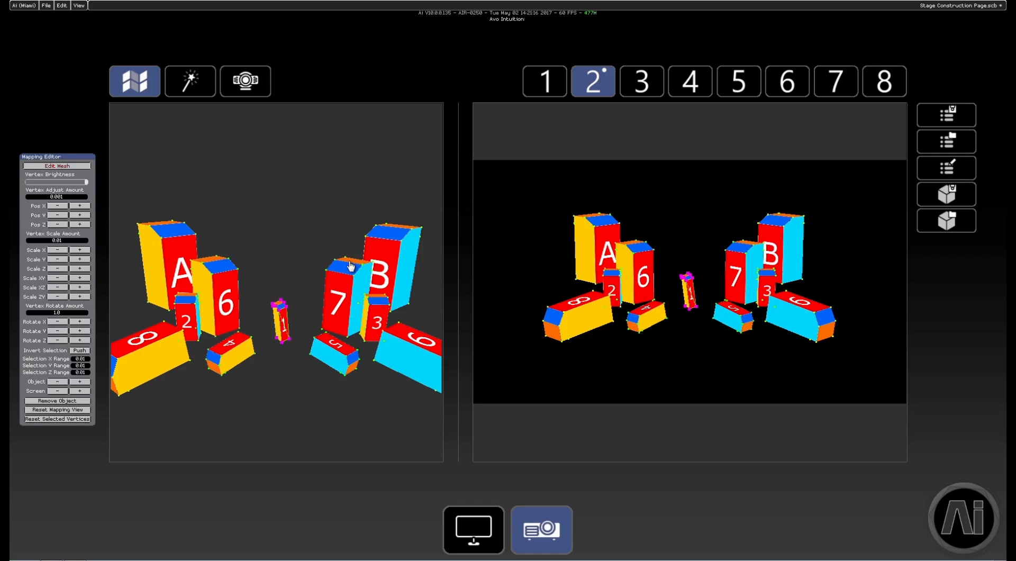
scroll(351, 266, down, 2)
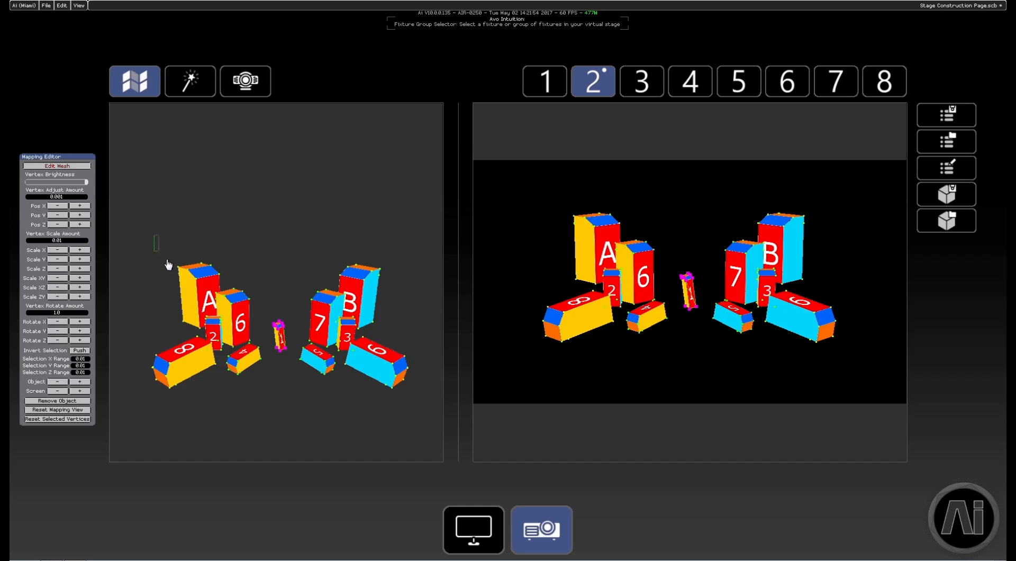
drag(168, 265, 194, 336)
drag(52, 206, 52, 207)
Select all vertices of block 1 and rotate them in the positive direction about the X axis.
drag(260, 306, 299, 369)
drag(78, 322, 78, 322)
Select the vertices at the left end of block 4 and scale them up and down in XY by 0.01.
drag(224, 351, 247, 379)
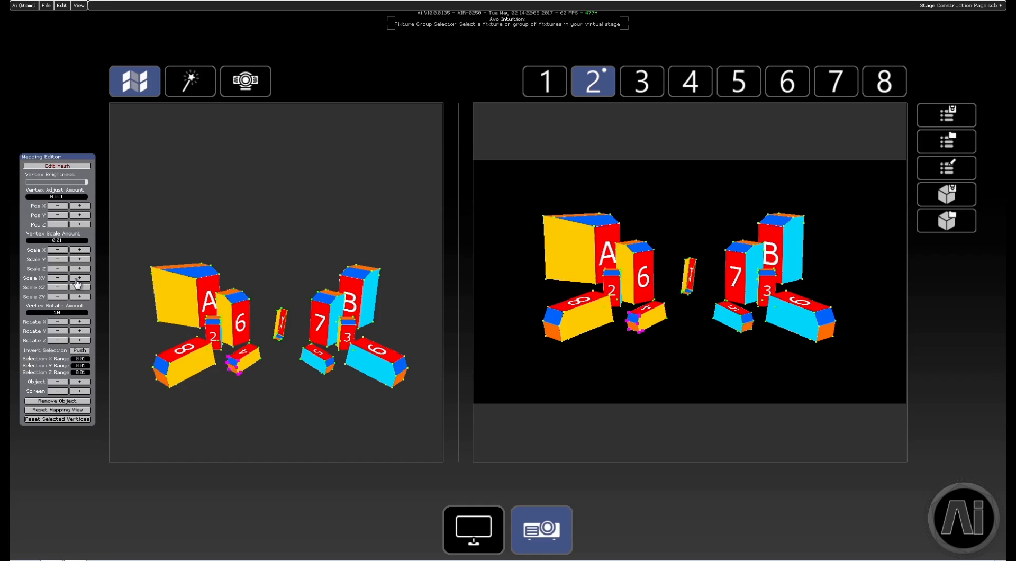
drag(80, 278, 57, 279)
click(58, 278)
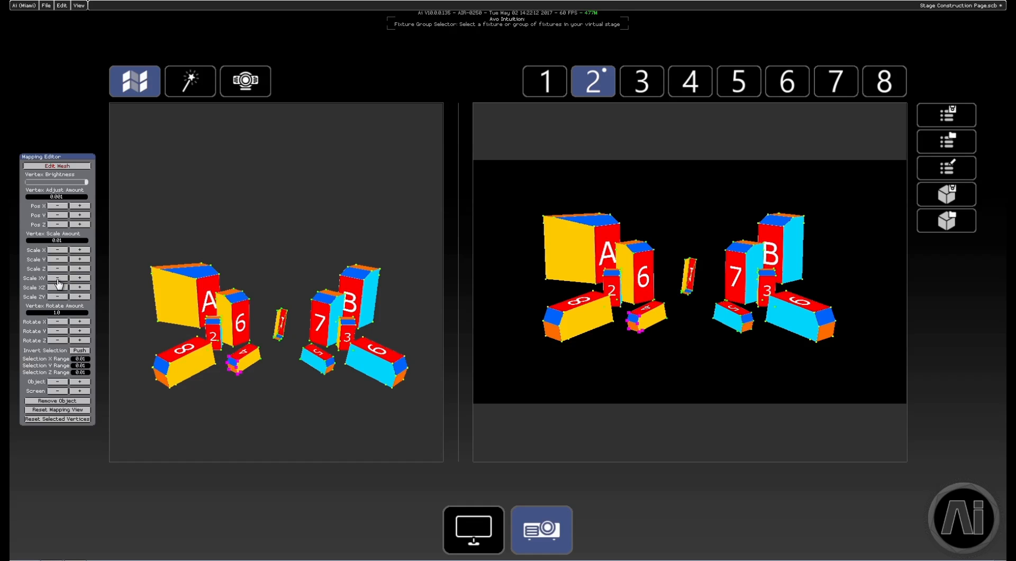